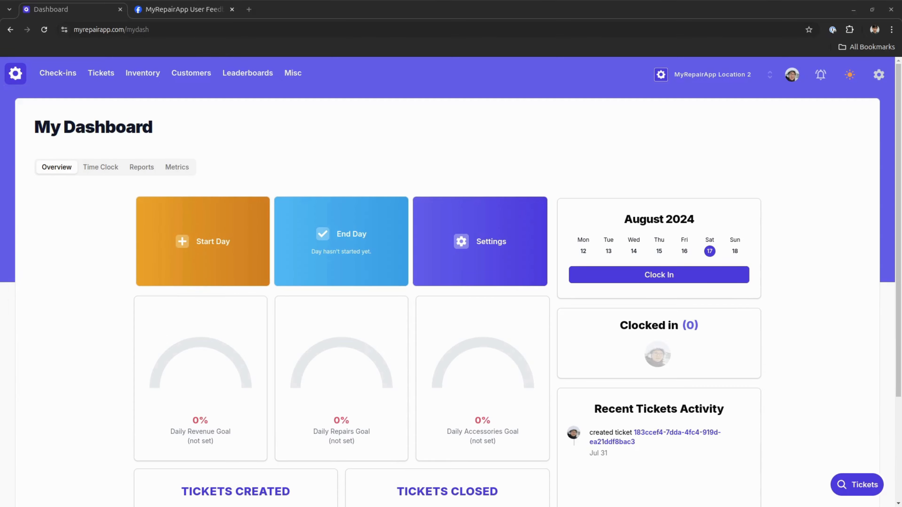
Step: Open the inventory data import page from the location's settings
{"action": "left_click", "coordinate": [879, 75]}
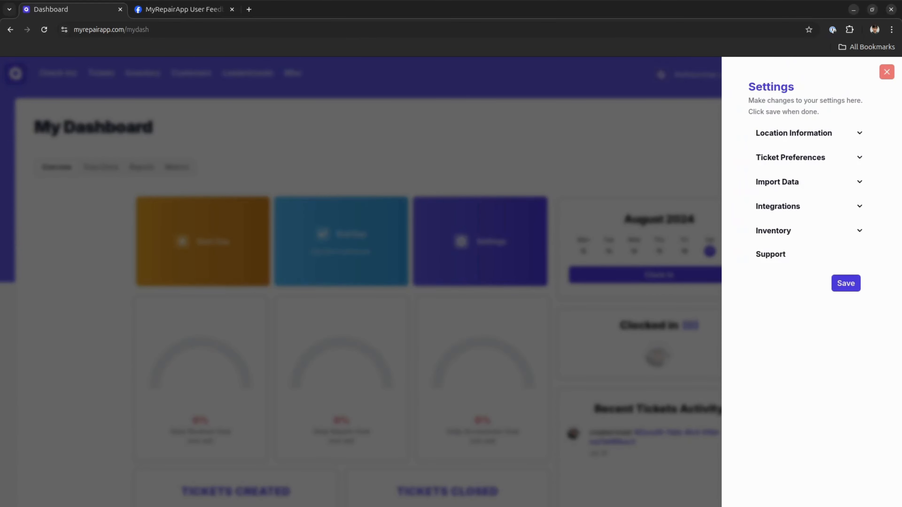
{"action": "left_click", "coordinate": [886, 72]}
{"action": "left_click", "coordinate": [878, 75]}
{"action": "left_click", "coordinate": [860, 182]}
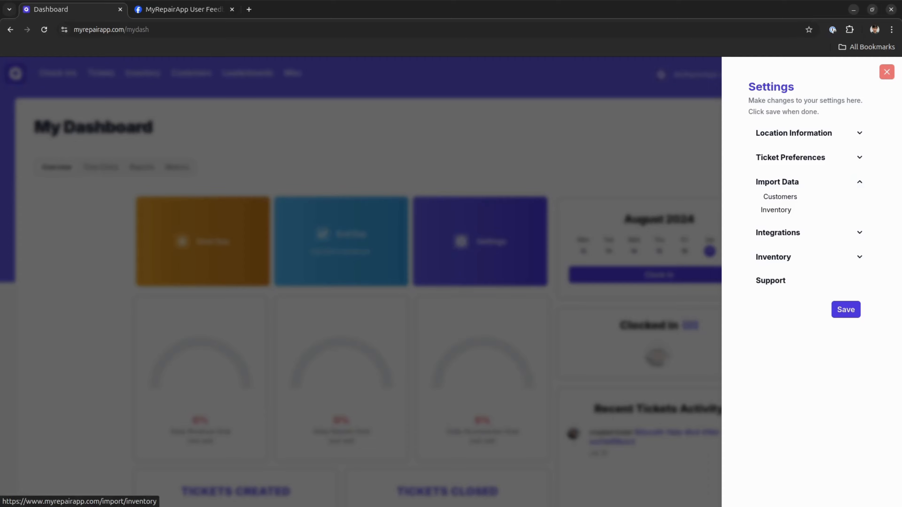
{"action": "left_click", "coordinate": [776, 210]}
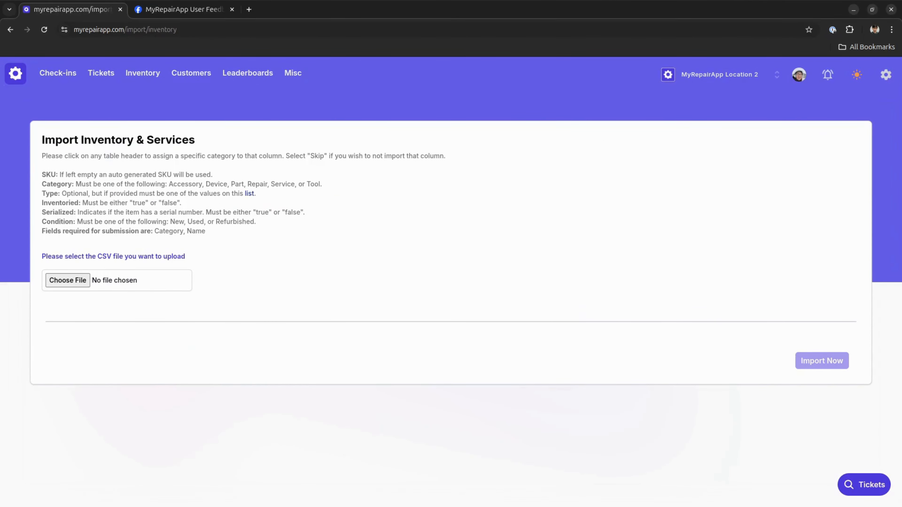
Step: Choose the file "Devices .csv" from Downloads as the CSV to upload
{"action": "left_click", "coordinate": [106, 280]}
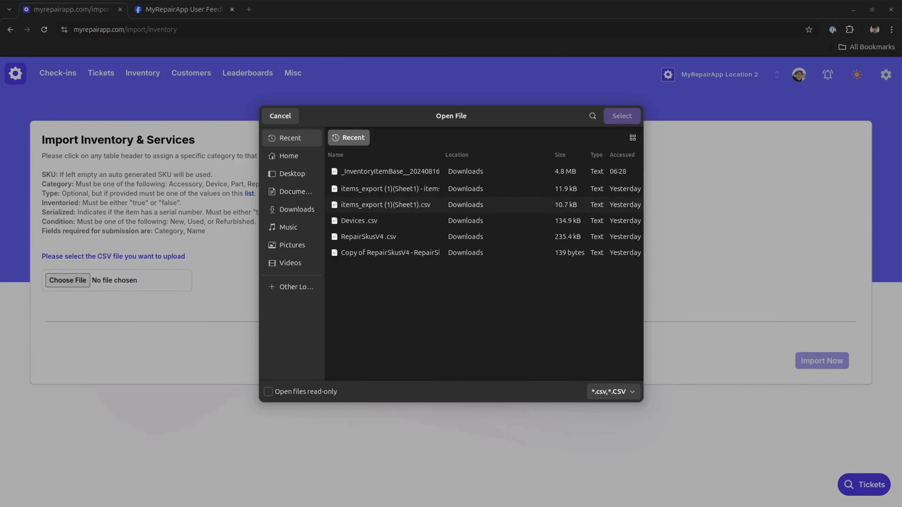
{"action": "left_click", "coordinate": [387, 220]}
{"action": "left_click", "coordinate": [622, 115]}
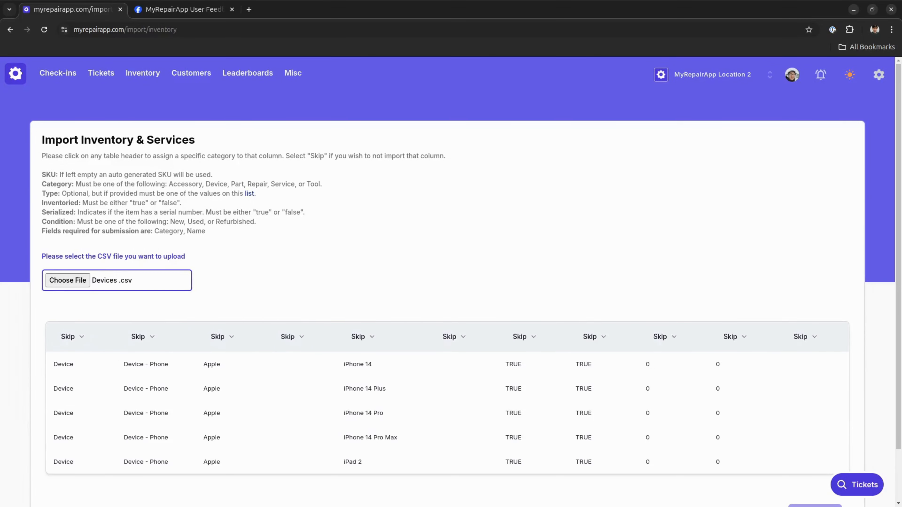
{"action": "left_click", "coordinate": [320, 307]}
Step: Switch to the MyRepairApp User Feedback group on Facebook, view its shared files, and return to the import page
{"action": "left_click", "coordinate": [188, 9]}
{"action": "scroll", "coordinate": [524, 249], "scroll_direction": "down", "scroll_amount": 2}
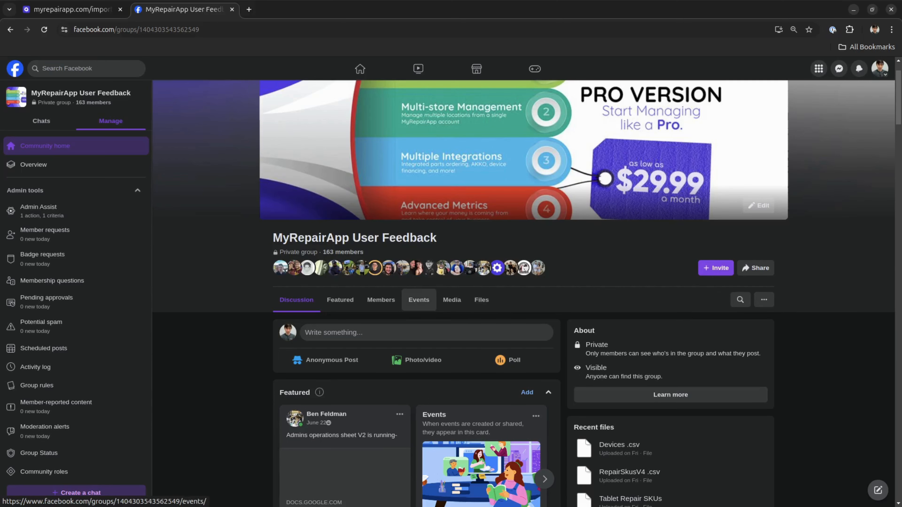
{"action": "left_click", "coordinate": [481, 300]}
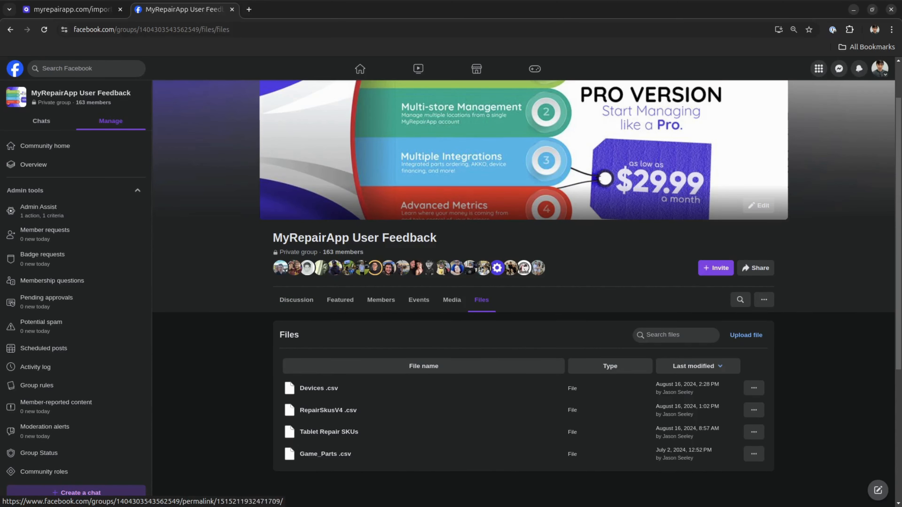
{"action": "left_click", "coordinate": [71, 10]}
Step: Assign the first column of the devices preview to Category and the second column to Type
{"action": "scroll", "coordinate": [447, 280], "scroll_direction": "down", "scroll_amount": 2}
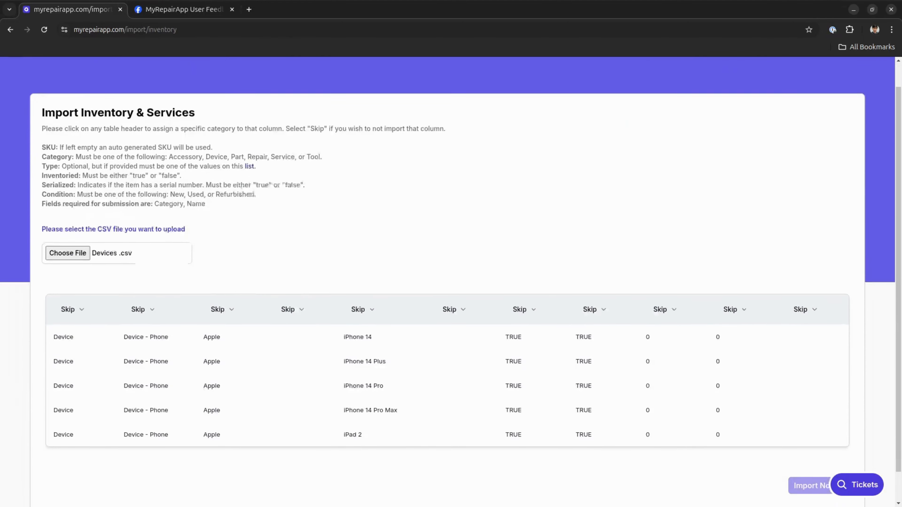
{"action": "scroll", "coordinate": [451, 285], "scroll_direction": "down", "scroll_amount": 2}
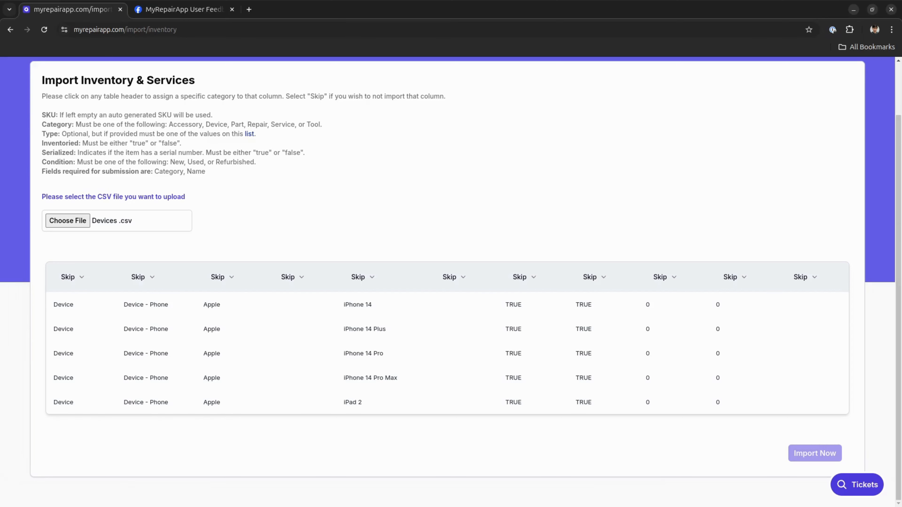
{"action": "left_click", "coordinate": [71, 277]}
{"action": "left_click", "coordinate": [71, 277]}
{"action": "left_click", "coordinate": [71, 277]}
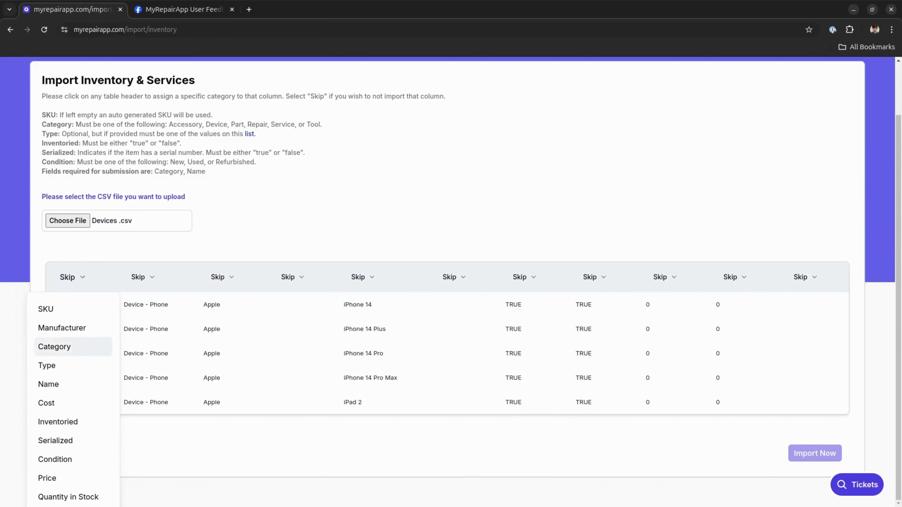
{"action": "left_click", "coordinate": [54, 346]}
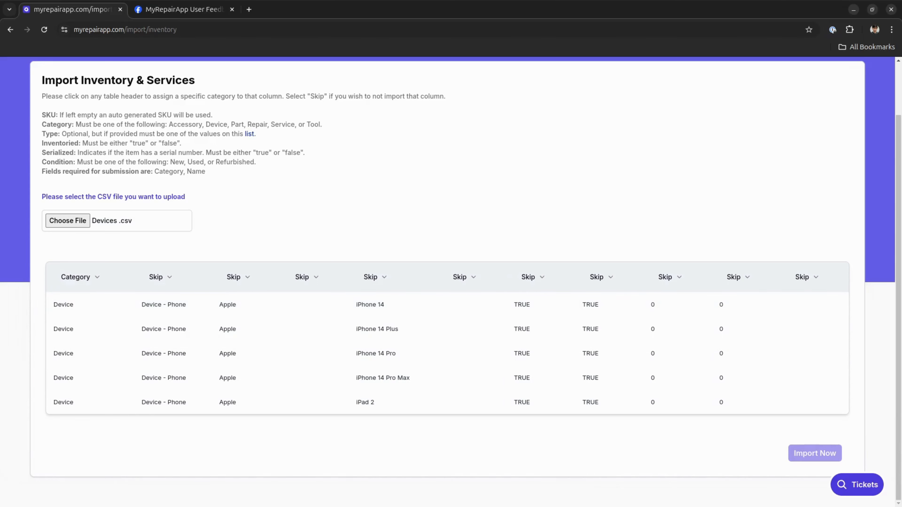
{"action": "left_click", "coordinate": [160, 277]}
{"action": "left_click", "coordinate": [160, 278]}
{"action": "left_click", "coordinate": [135, 365]}
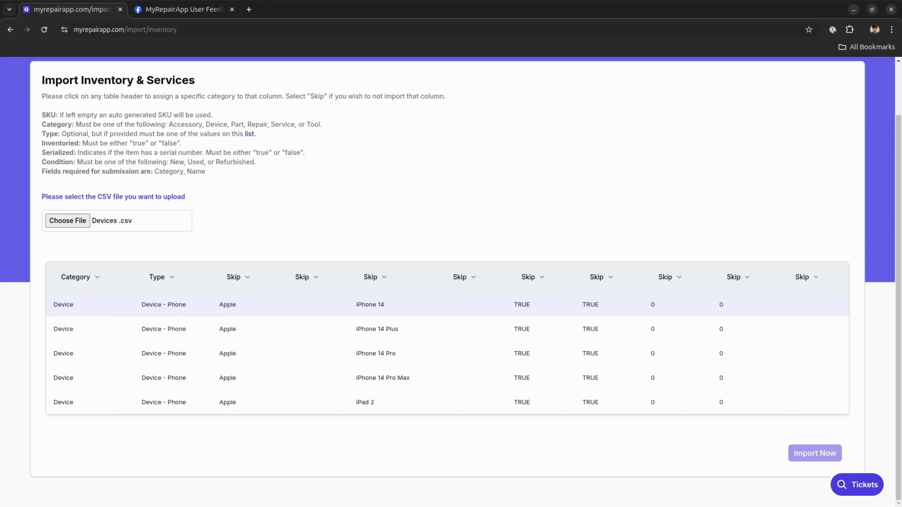
Step: Assign the Apple brand column to Manufacturer and the column of device models to Name
{"action": "left_click", "coordinate": [234, 277]}
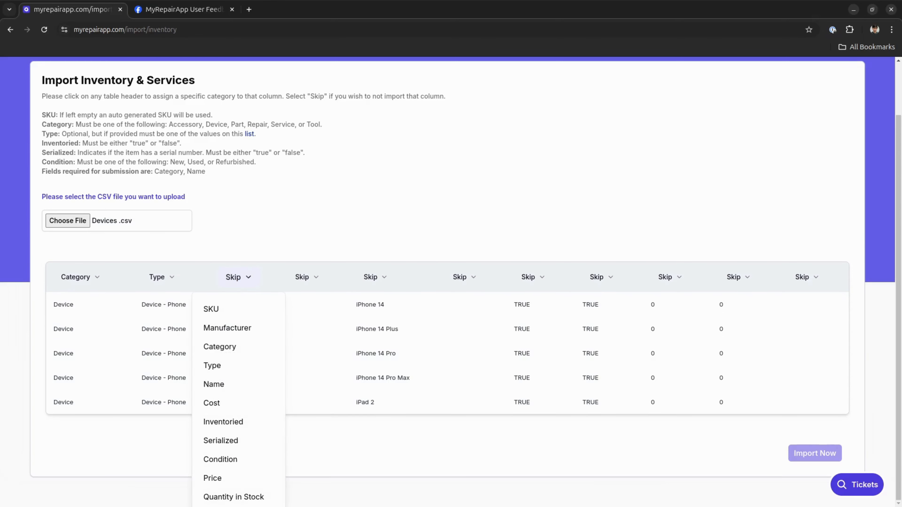
{"action": "left_click", "coordinate": [235, 328]}
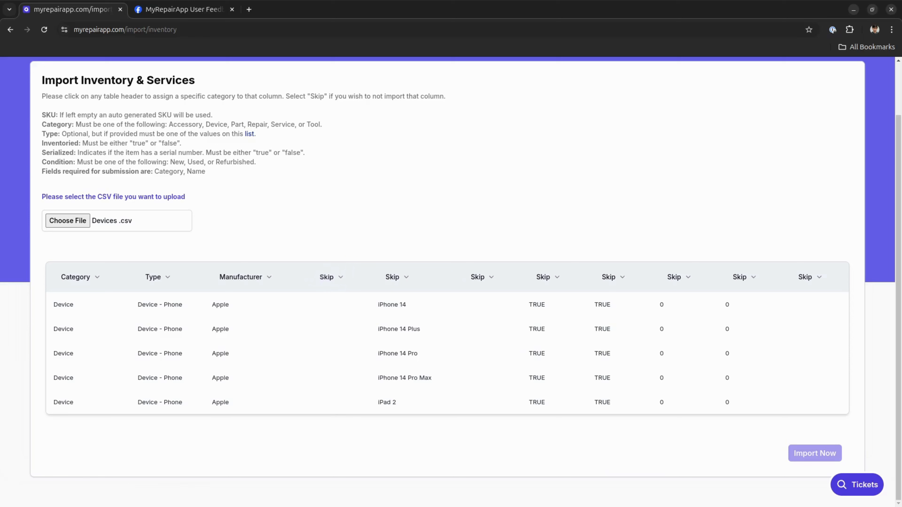
{"action": "left_click", "coordinate": [396, 277]}
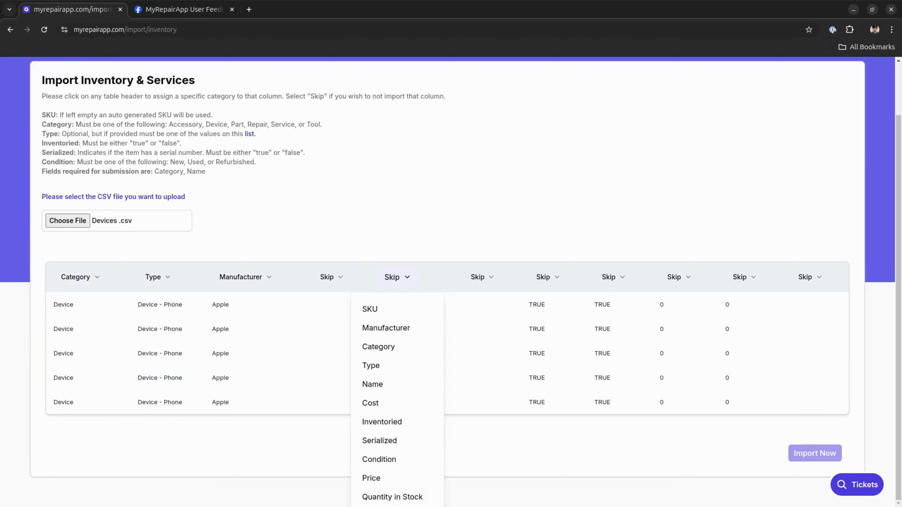
{"action": "left_click", "coordinate": [394, 384]}
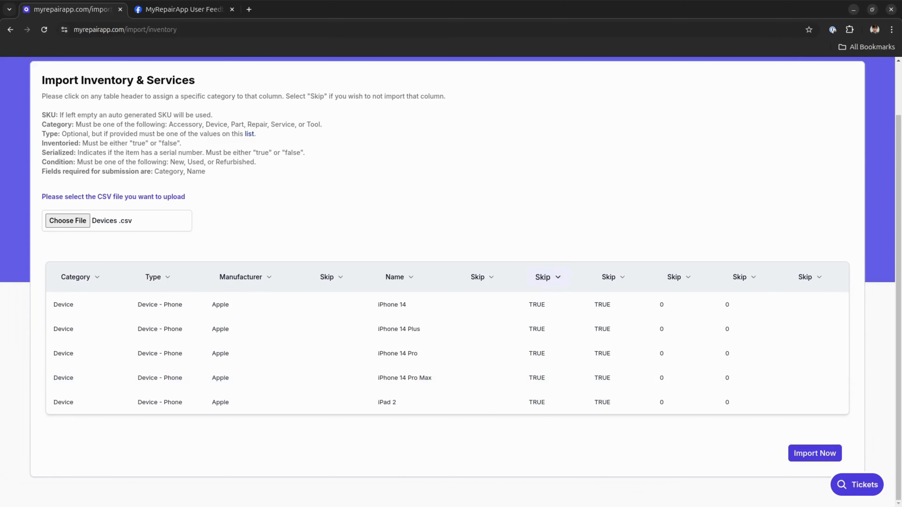
Step: Assign the first TRUE column to Inventoried and the second to Serialized, and run the devices import
{"action": "left_click", "coordinate": [546, 277]}
{"action": "left_click", "coordinate": [533, 422]}
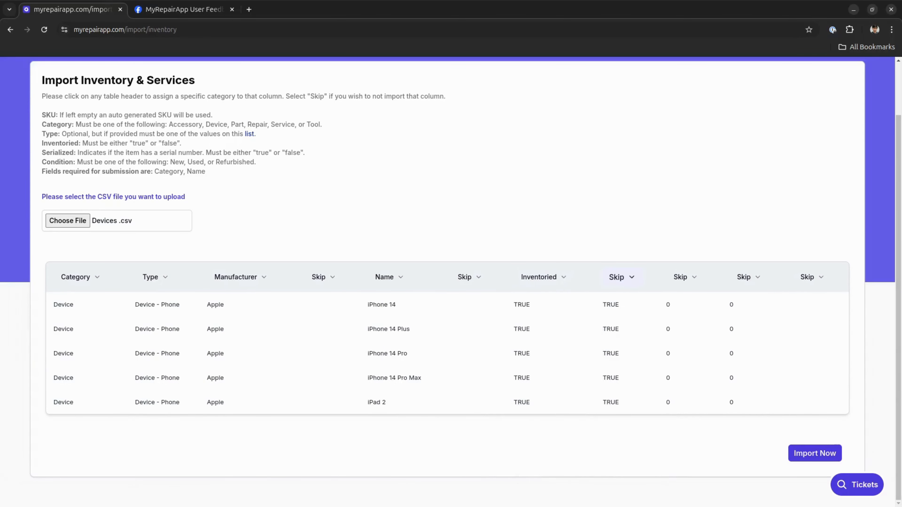
{"action": "left_click", "coordinate": [620, 277]}
{"action": "left_click", "coordinate": [604, 441]}
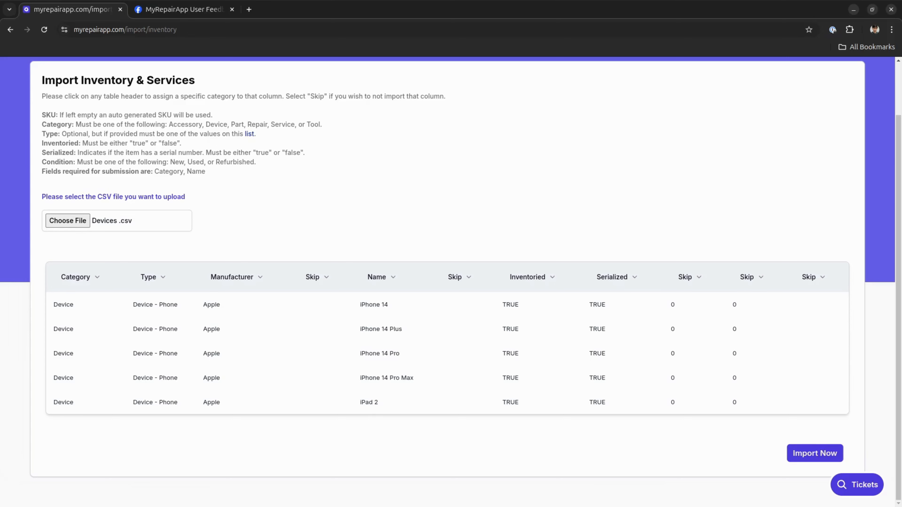
{"action": "left_click", "coordinate": [815, 453]}
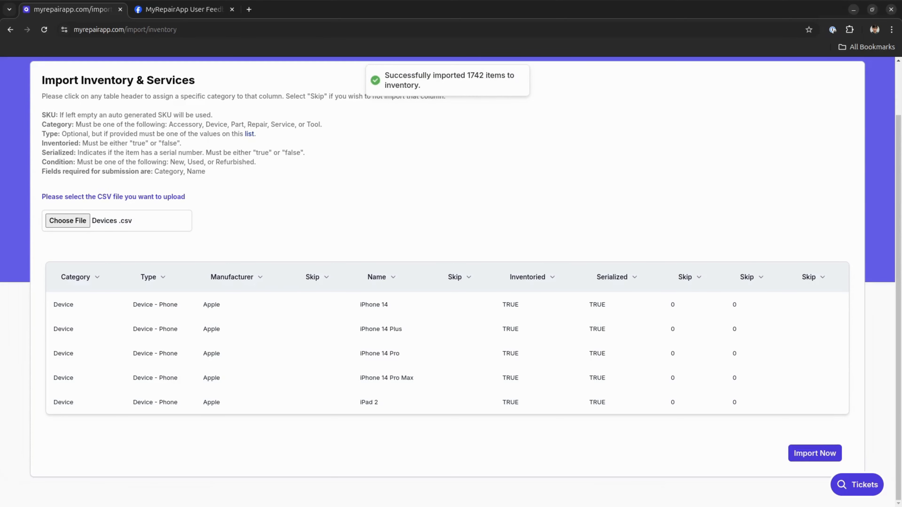
Step: Open the Devices category of the inventory and review the list of imported devices
{"action": "scroll", "coordinate": [447, 282], "scroll_direction": "up", "scroll_amount": 2}
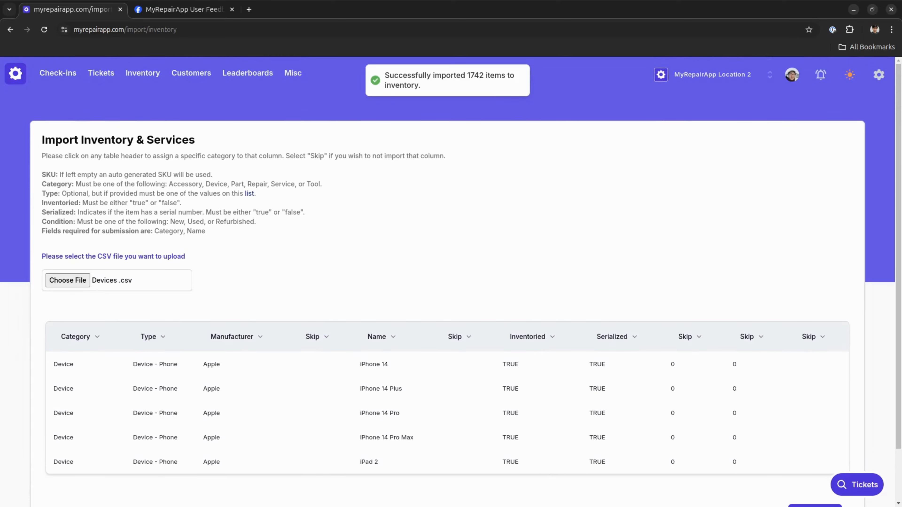
{"action": "left_click", "coordinate": [142, 72]}
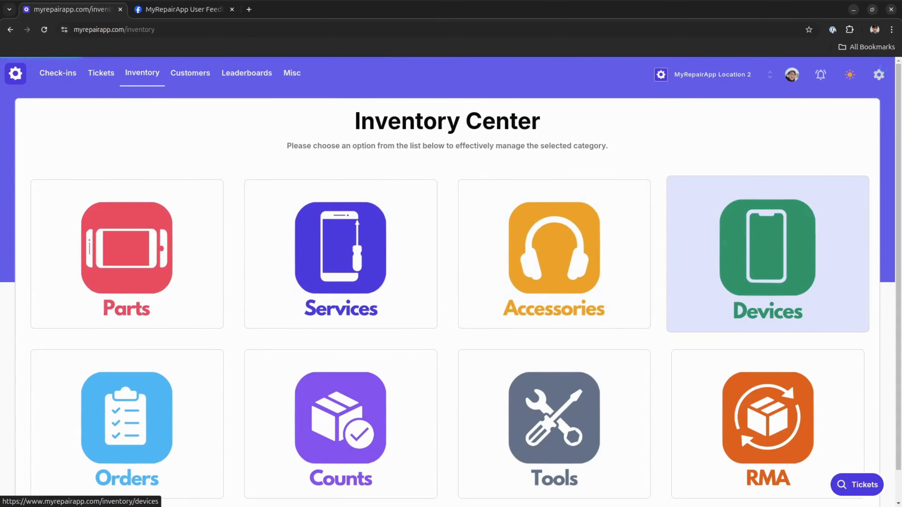
{"action": "left_click", "coordinate": [768, 254]}
{"action": "scroll", "coordinate": [451, 282], "scroll_direction": "down", "scroll_amount": 2}
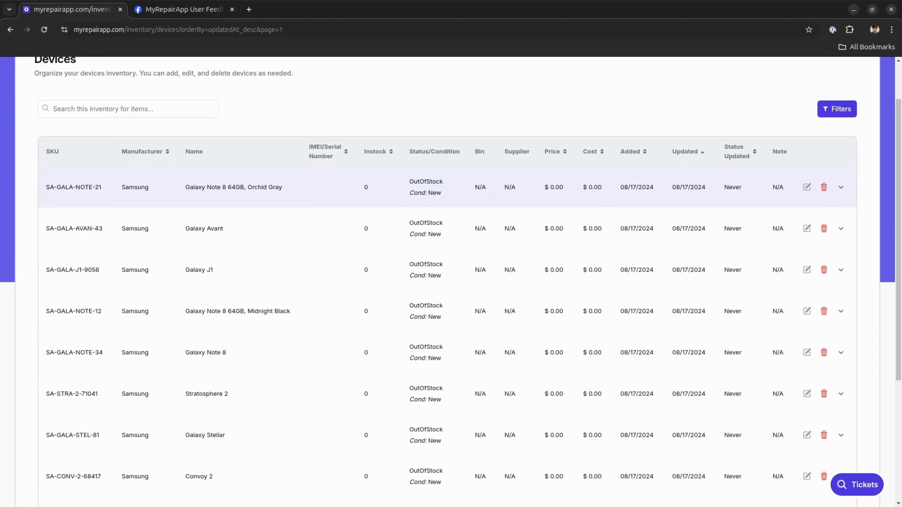
{"action": "scroll", "coordinate": [451, 270], "scroll_direction": "down", "scroll_amount": 6}
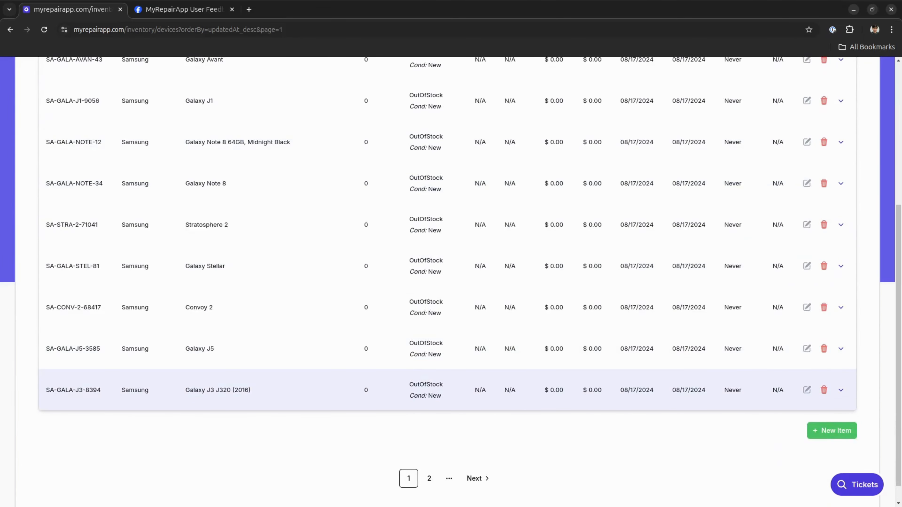
{"action": "scroll", "coordinate": [451, 269], "scroll_direction": "up", "scroll_amount": 3}
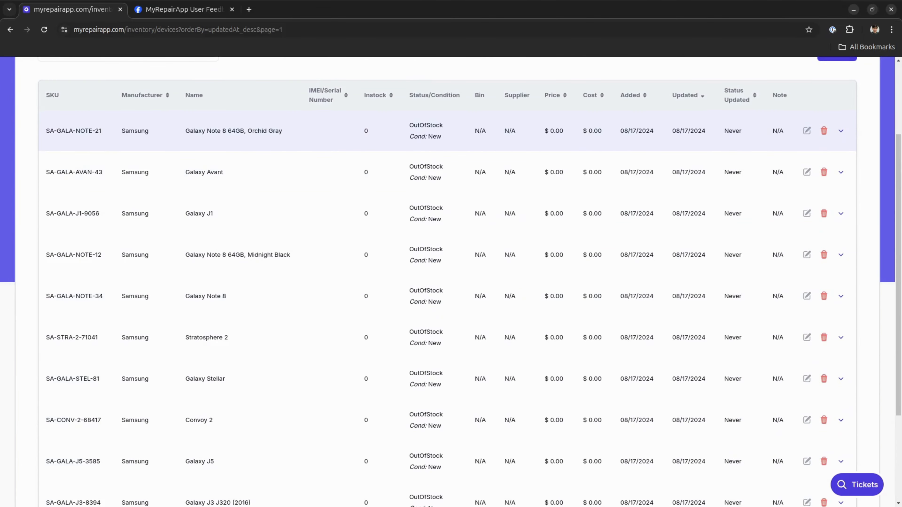
{"action": "scroll", "coordinate": [451, 270], "scroll_direction": "up", "scroll_amount": 4}
Step: Start a sale check-in, search its items for "iphone 11", and close the ticket without adding anything
{"action": "left_click", "coordinate": [57, 73]}
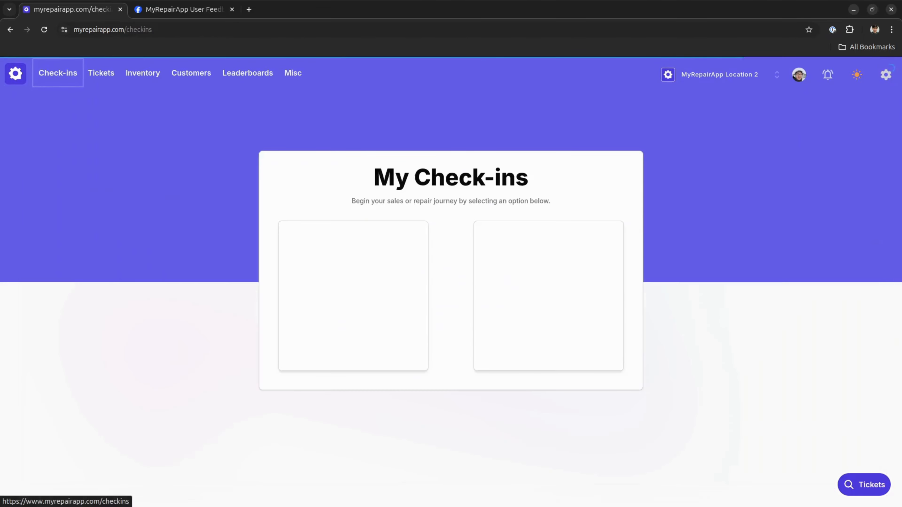
{"action": "left_click", "coordinate": [353, 296]}
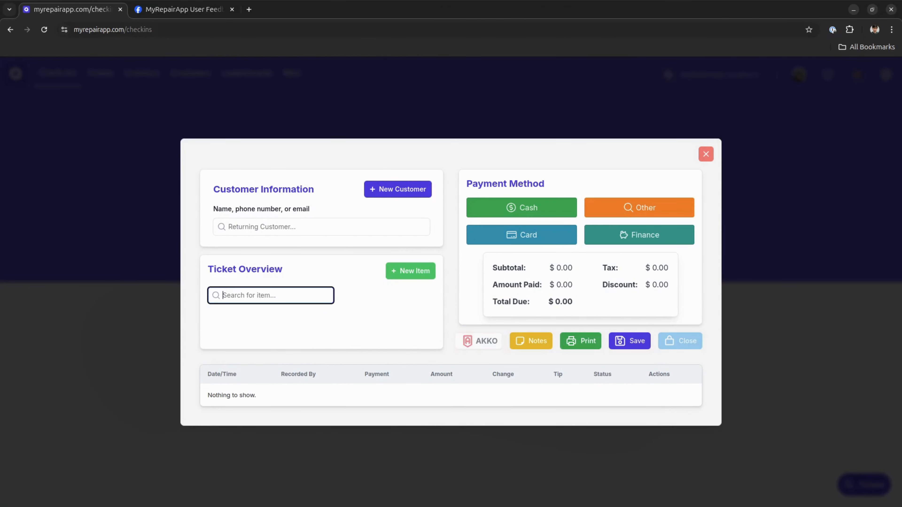
{"action": "type", "text": "iphone 11"}
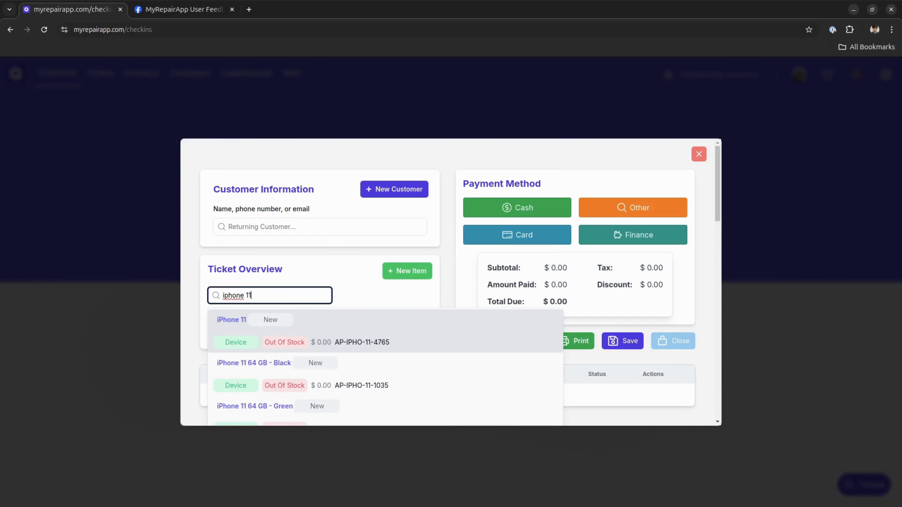
{"action": "scroll", "coordinate": [385, 300], "scroll_direction": "down", "scroll_amount": 15}
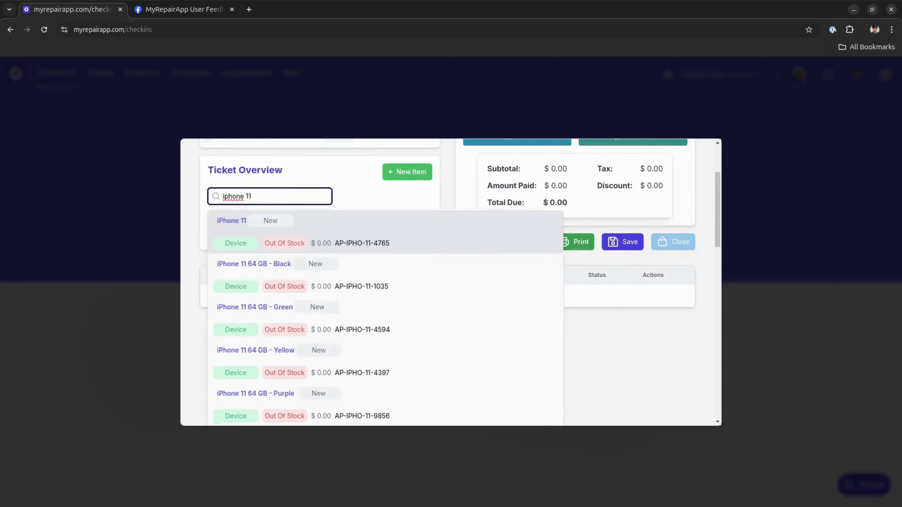
{"action": "scroll", "coordinate": [385, 300], "scroll_direction": "up", "scroll_amount": 15}
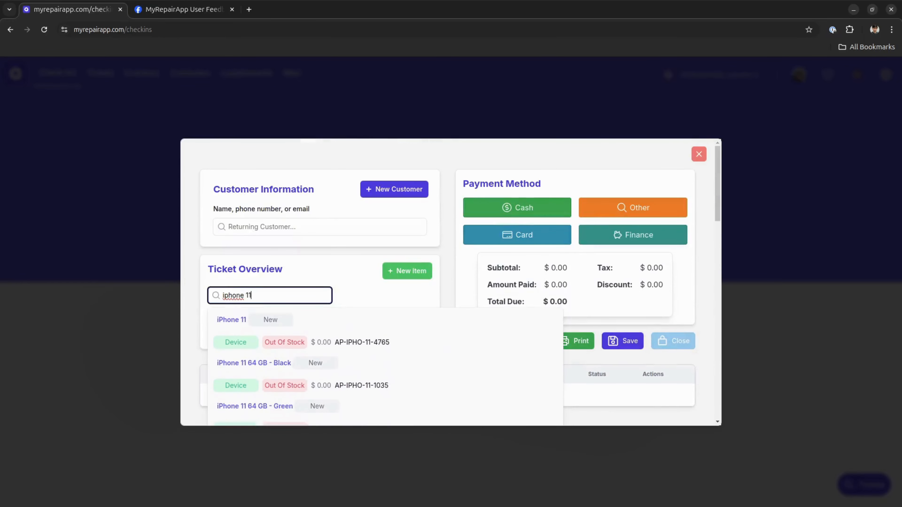
{"action": "left_click", "coordinate": [448, 261]}
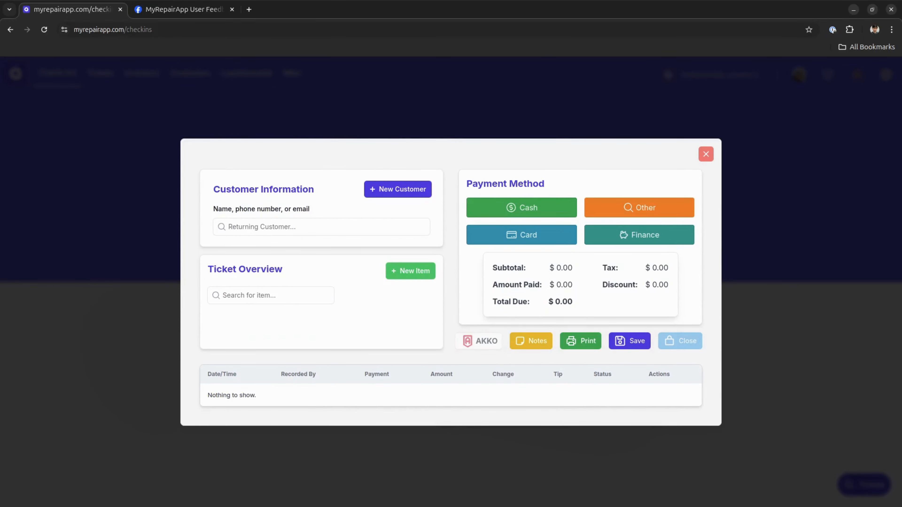
{"action": "left_click", "coordinate": [706, 153]}
{"action": "left_click", "coordinate": [387, 300]}
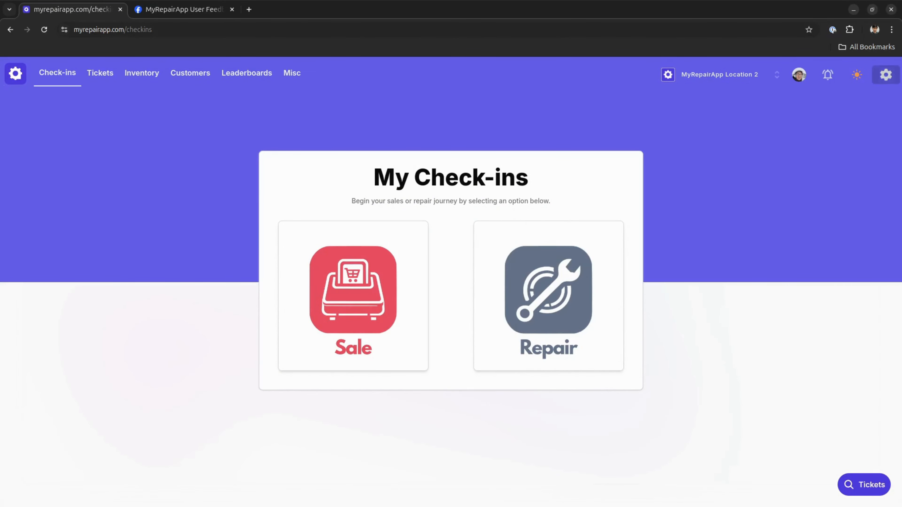
Step: Reopen the inventory import page and choose "RepairSkusV4 .csv" from Downloads as the CSV to upload
{"action": "left_click", "coordinate": [886, 74]}
{"action": "left_click", "coordinate": [859, 182]}
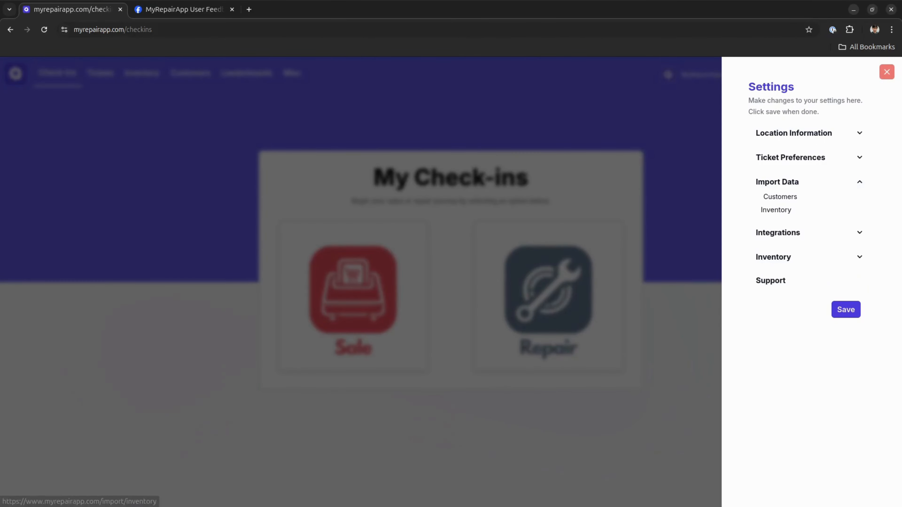
{"action": "left_click", "coordinate": [775, 209]}
{"action": "left_click", "coordinate": [67, 280]}
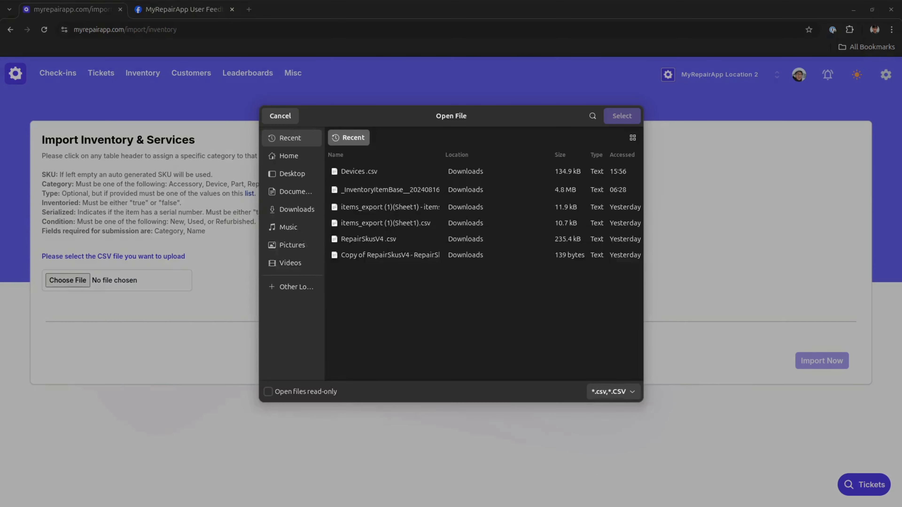
{"action": "left_click", "coordinate": [368, 239]}
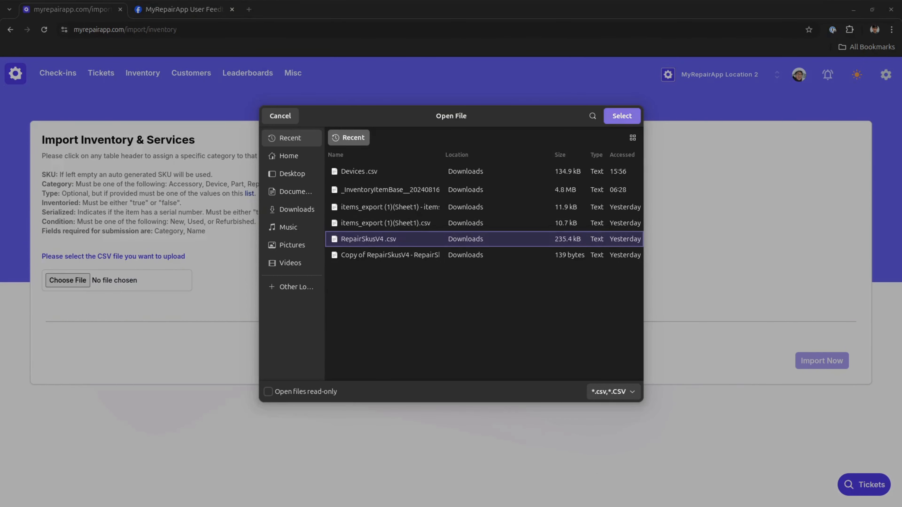
{"action": "left_click", "coordinate": [622, 116]}
{"action": "scroll", "coordinate": [451, 308], "scroll_direction": "down", "scroll_amount": 2}
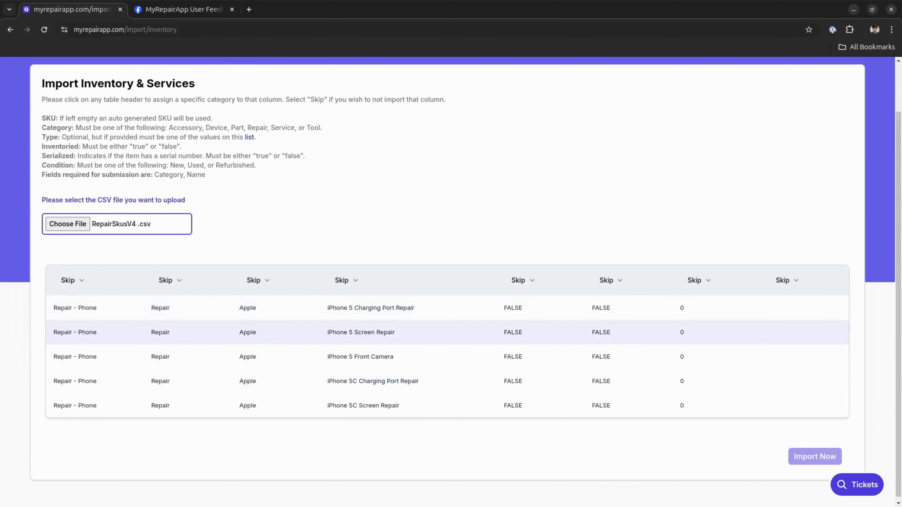
Step: Map the first four columns of the repair SKUs table to Type, Category, Manufacturer and Name, in that order
{"action": "left_click", "coordinate": [72, 280]}
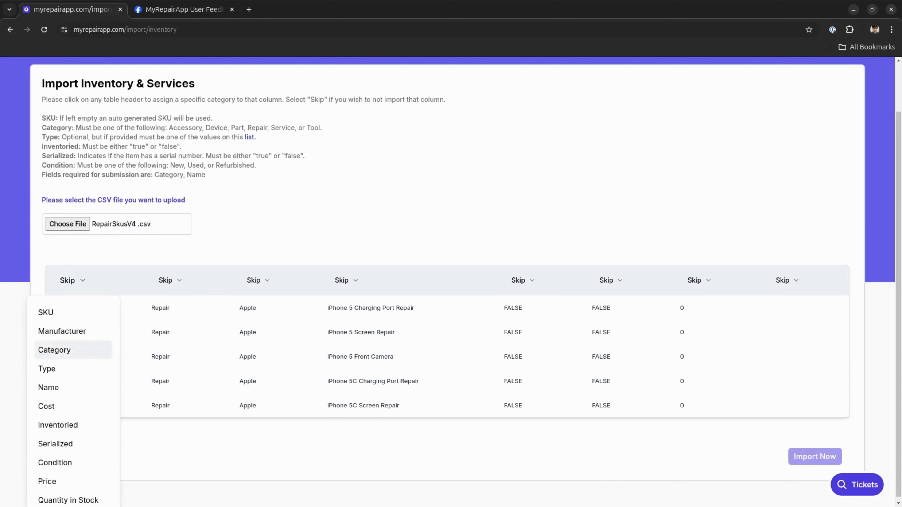
{"action": "left_click", "coordinate": [46, 368]}
{"action": "left_click", "coordinate": [165, 280]}
{"action": "left_click", "coordinate": [152, 350]}
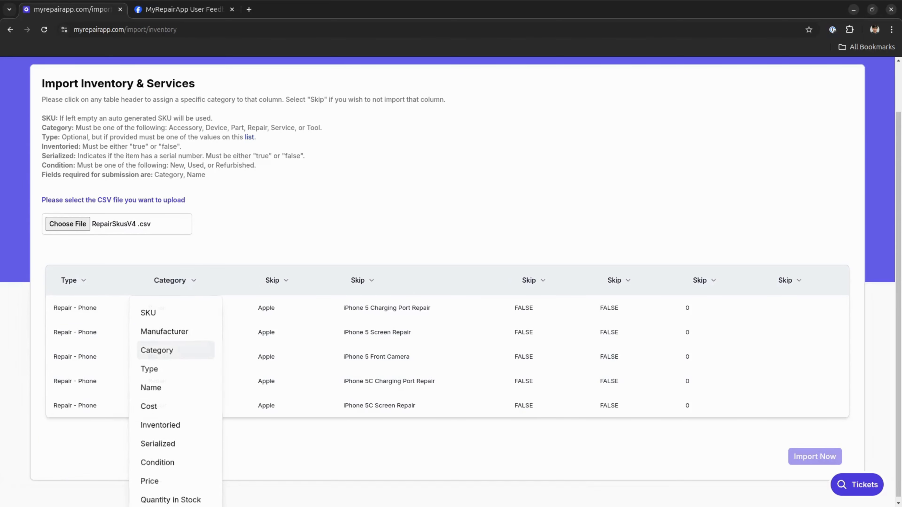
{"action": "left_click", "coordinate": [273, 280]}
{"action": "left_click", "coordinate": [266, 330]}
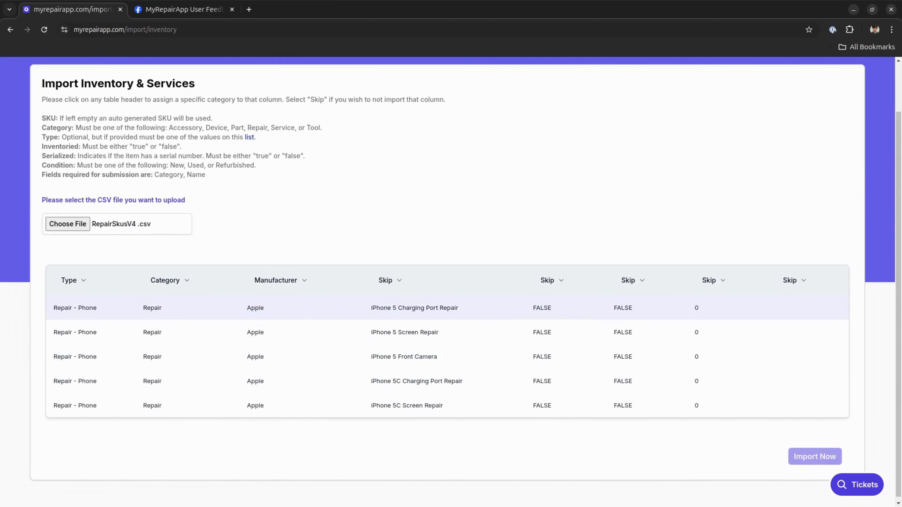
{"action": "left_click", "coordinate": [390, 280]}
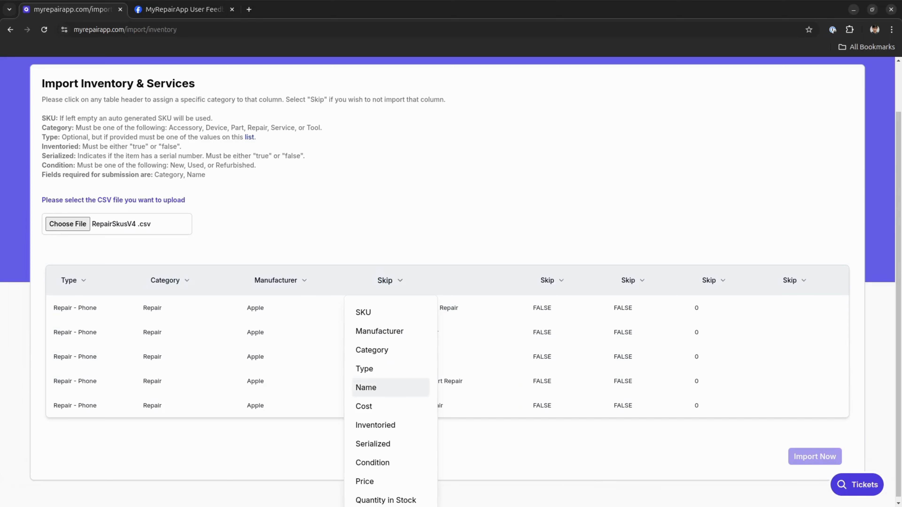
{"action": "left_click", "coordinate": [376, 389]}
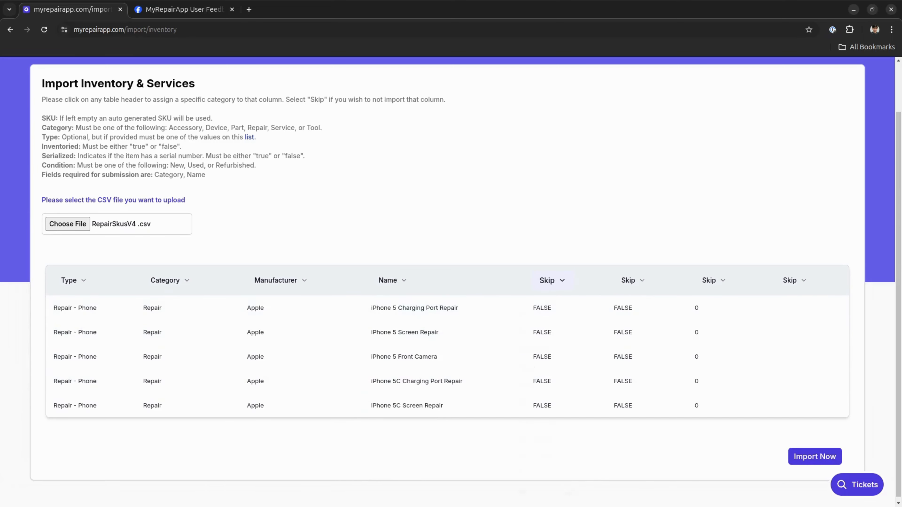
Step: Assign the first FALSE column of the repair SKUs table to Inventoried and check how the column validates
{"action": "left_click", "coordinate": [549, 280]}
{"action": "left_click", "coordinate": [537, 425]}
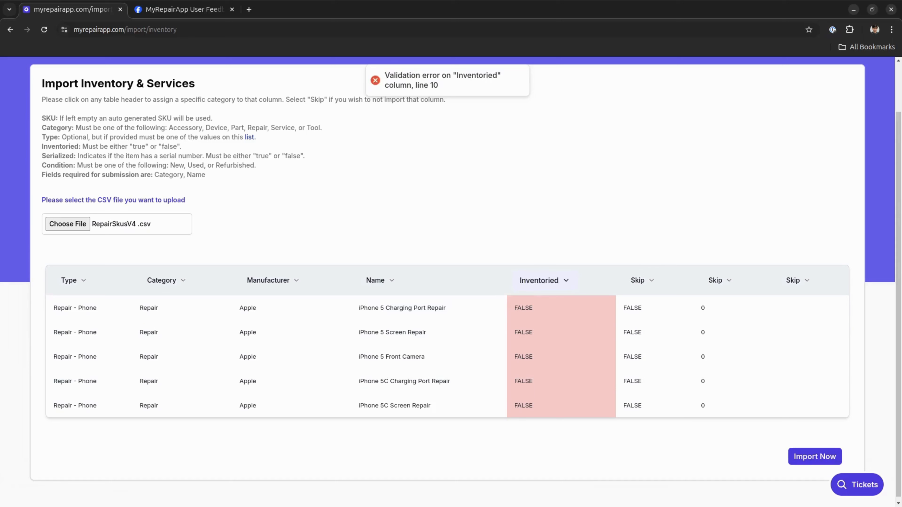
{"action": "left_click", "coordinate": [543, 281]}
{"action": "left_click", "coordinate": [543, 280]}
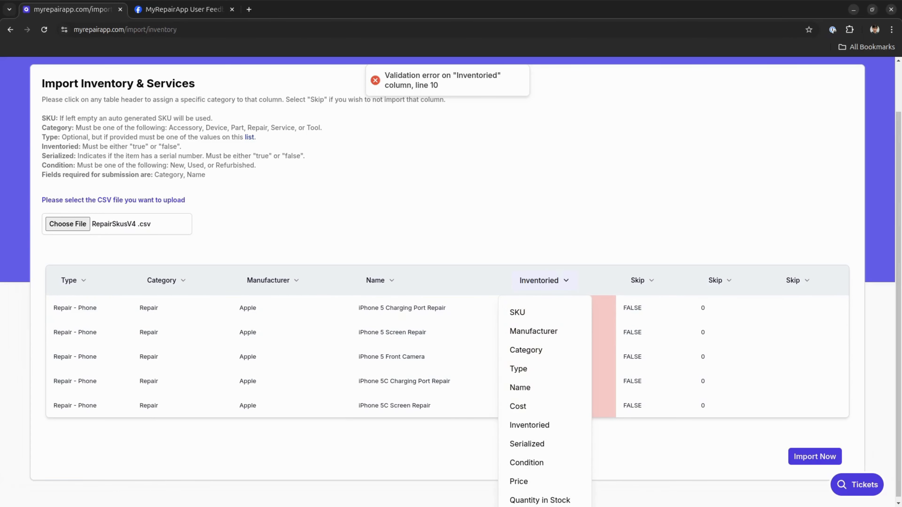
{"action": "scroll", "coordinate": [545, 368], "scroll_direction": "down", "scroll_amount": 1}
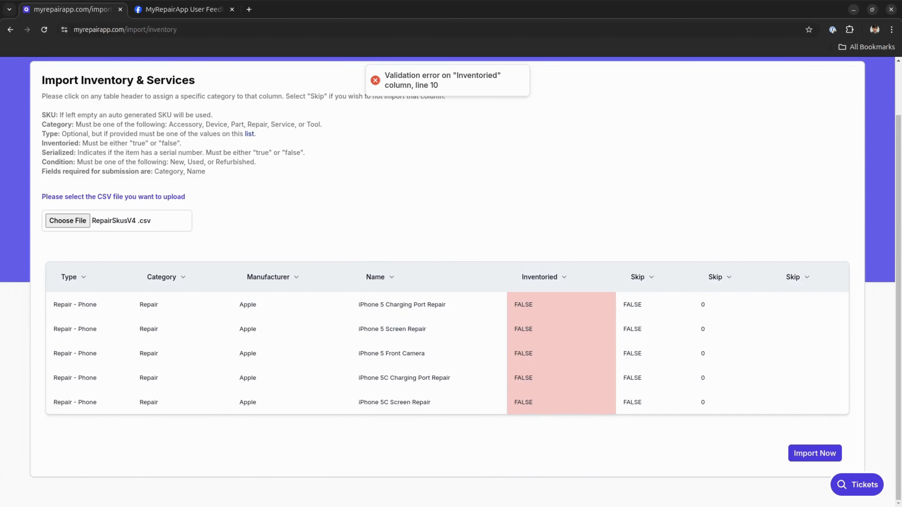
{"action": "left_click_drag", "start_coordinate": [439, 85], "coordinate": [413, 86]}
{"action": "left_click", "coordinate": [414, 85]}
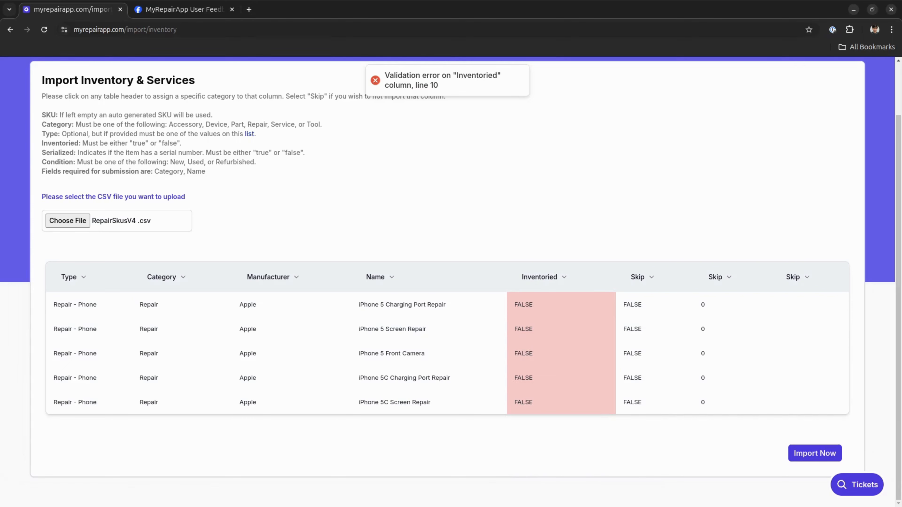